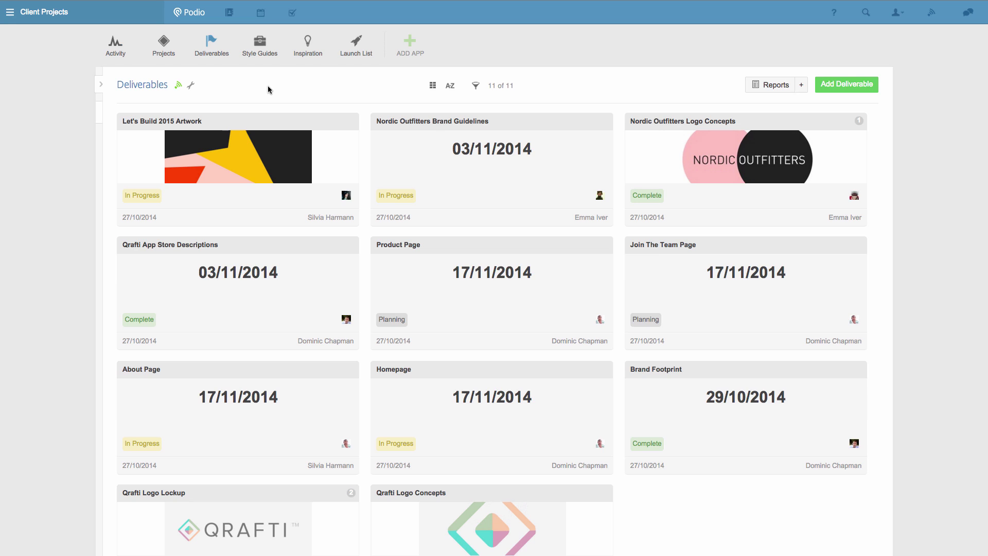
# Switch the deliverables to the Card layout, a board with Planning, In Progress, Ready for Sign Off and Complete columns
pyautogui.click(433, 86)
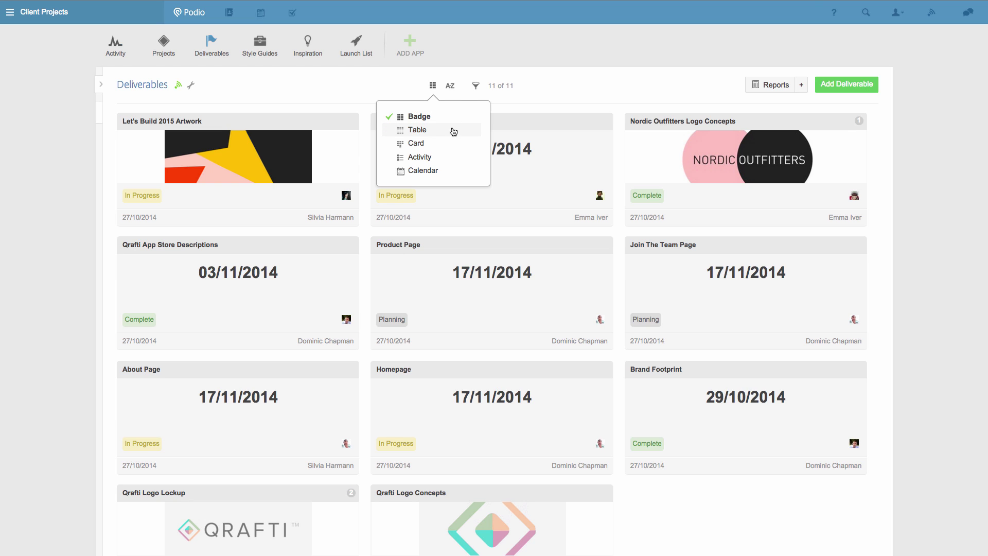
pyautogui.click(451, 149)
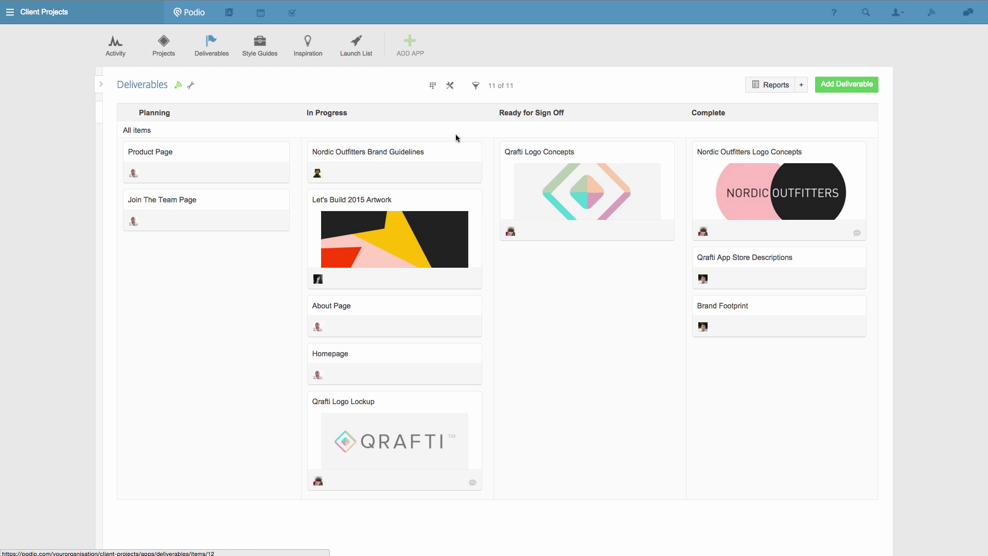
# Add a Related Project filter for Qrafti App Launch, leaving 8 of 11 deliverables on the board
pyautogui.click(476, 86)
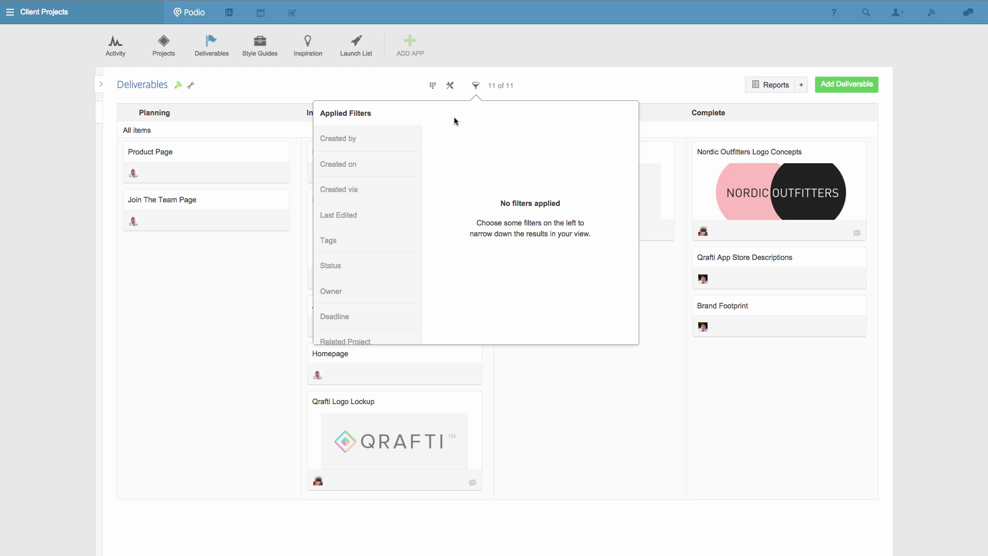
pyautogui.scroll(-1, 390, 202)
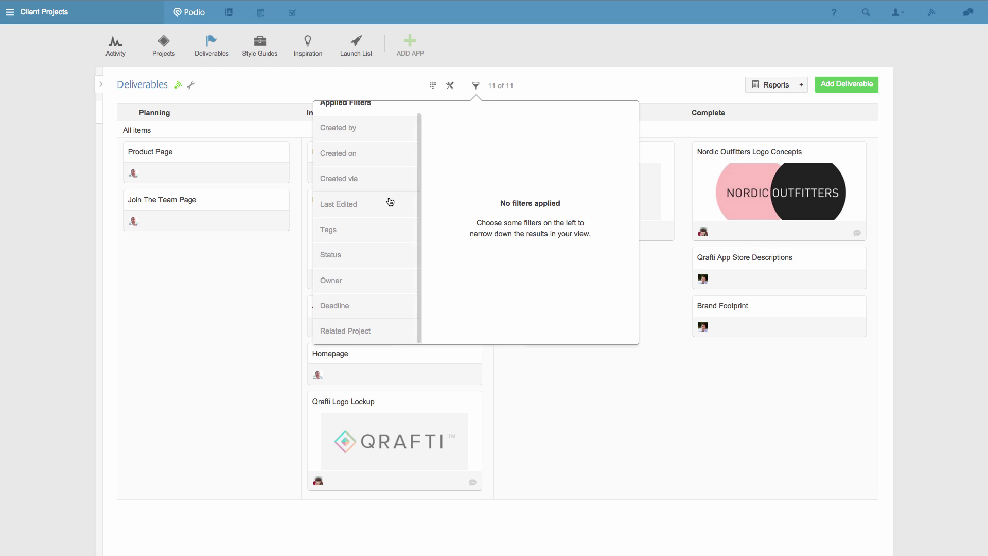
pyautogui.click(388, 335)
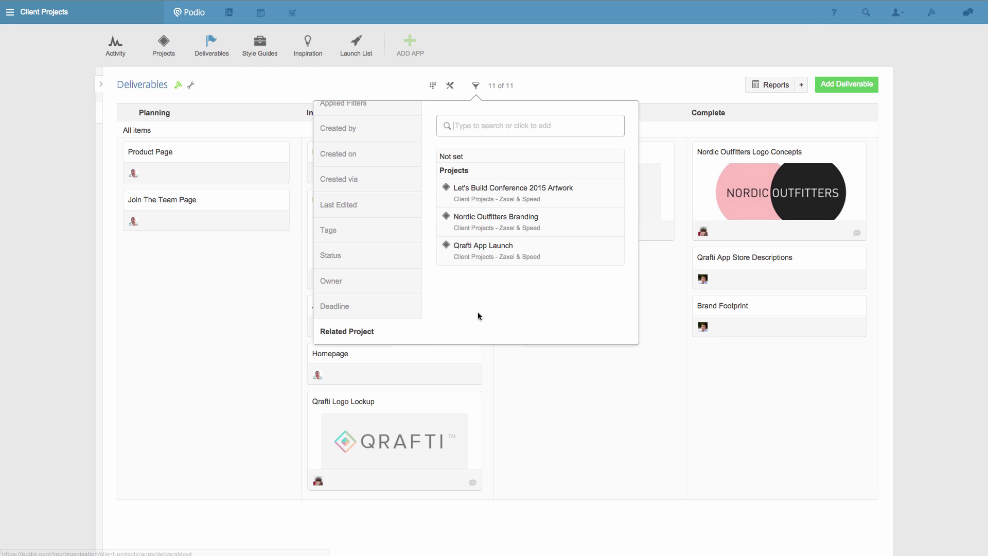
pyautogui.click(551, 259)
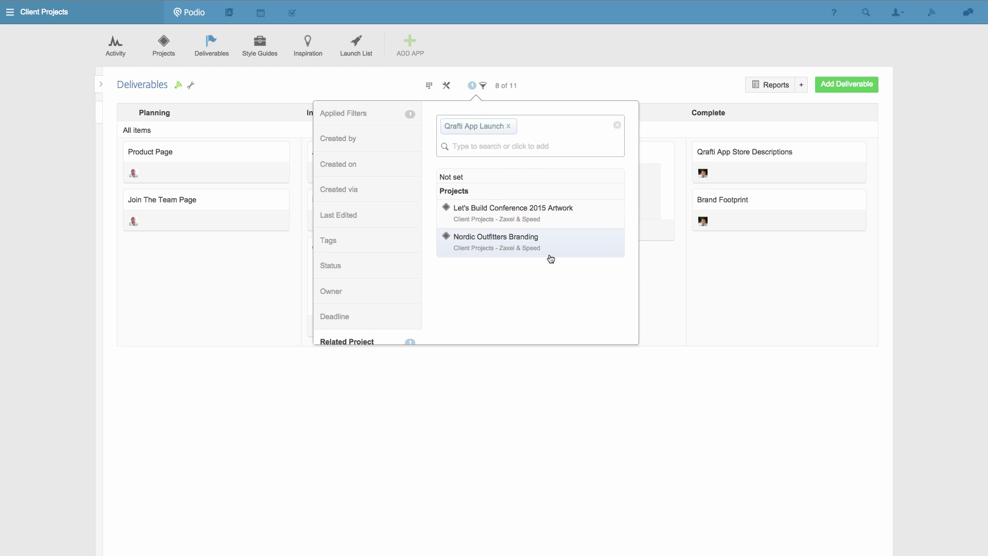
pyautogui.click(660, 290)
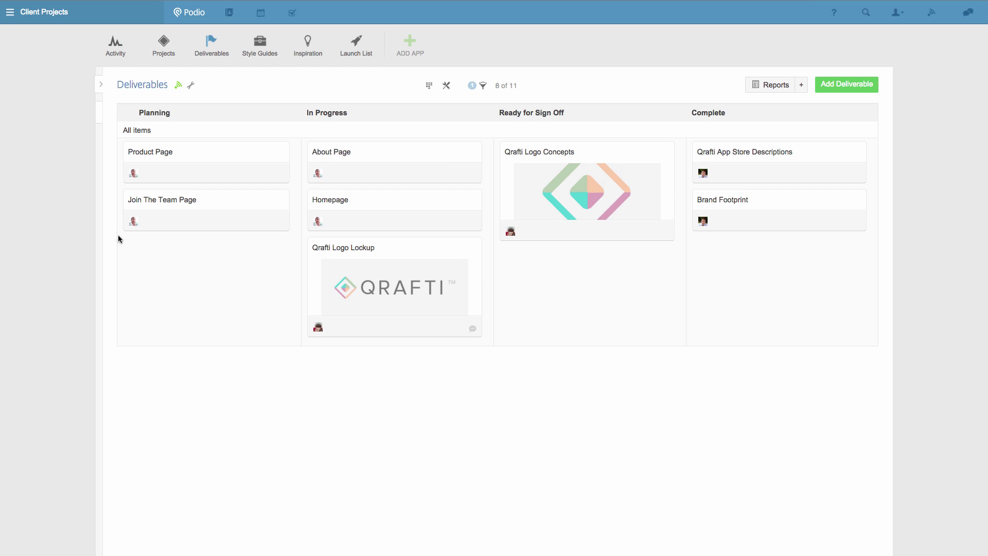
# Save the board as team view 'Qrafti Deliverables by Status', split by Owner
pyautogui.click(101, 87)
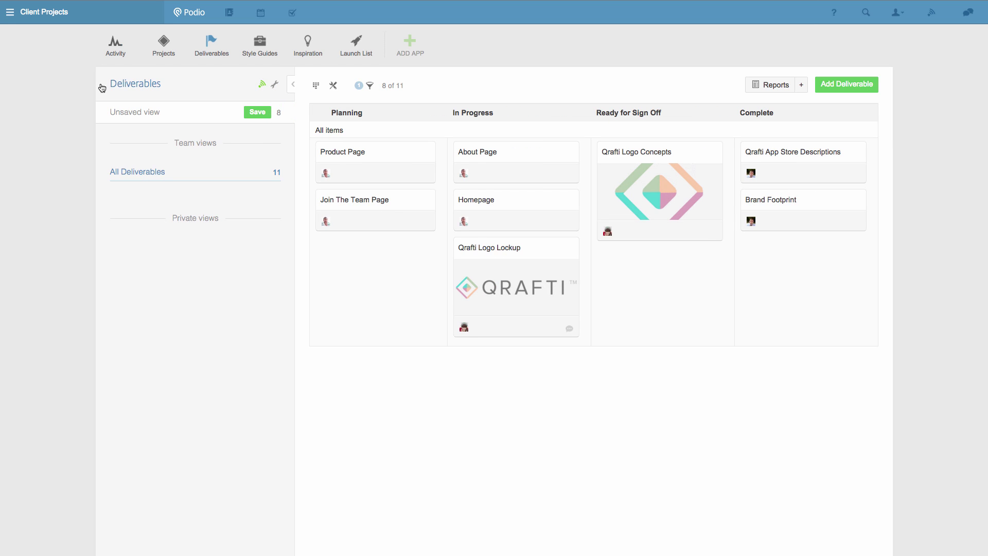
pyautogui.click(253, 121)
pyautogui.write('Qraft')
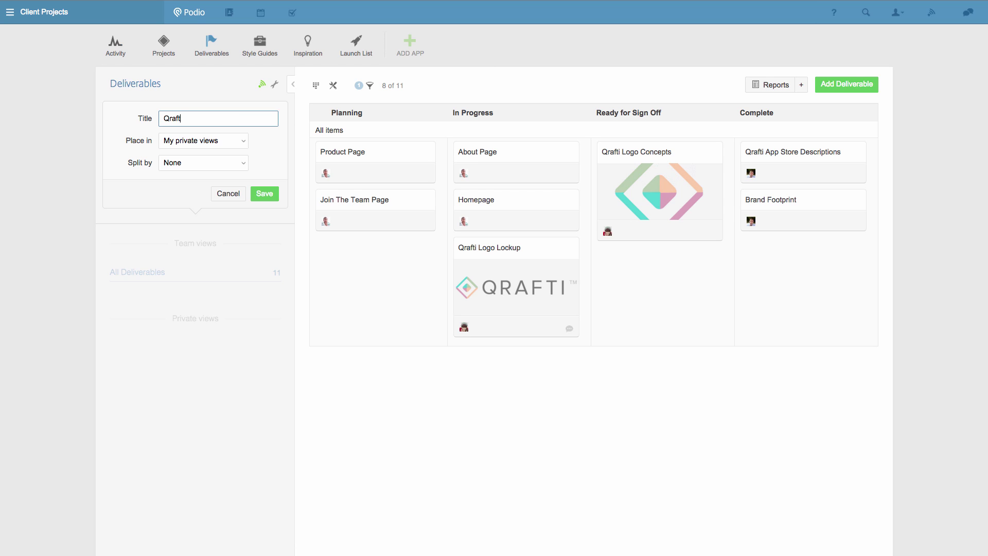
pyautogui.write('i Deliverables by Status')
pyautogui.click(245, 145)
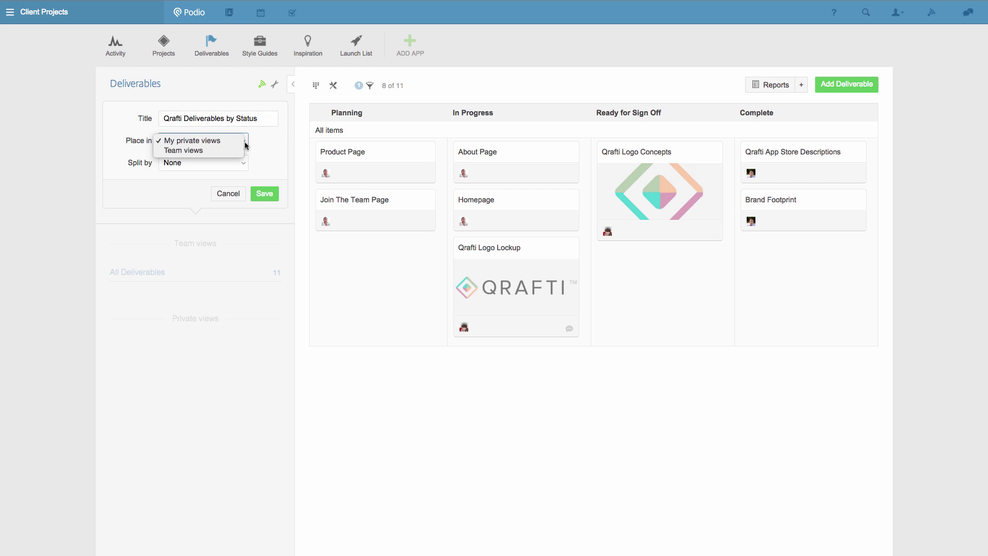
pyautogui.click(230, 150)
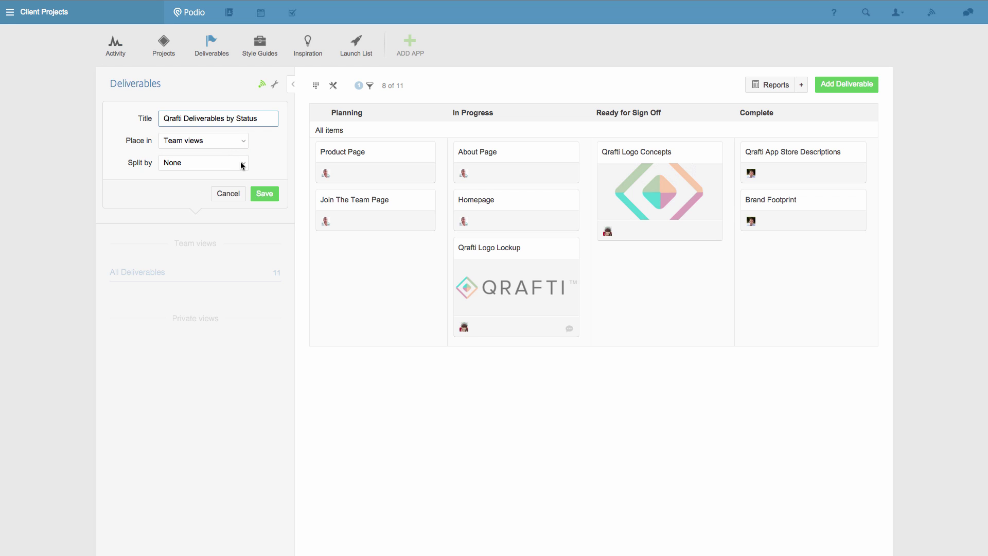
pyautogui.click(242, 164)
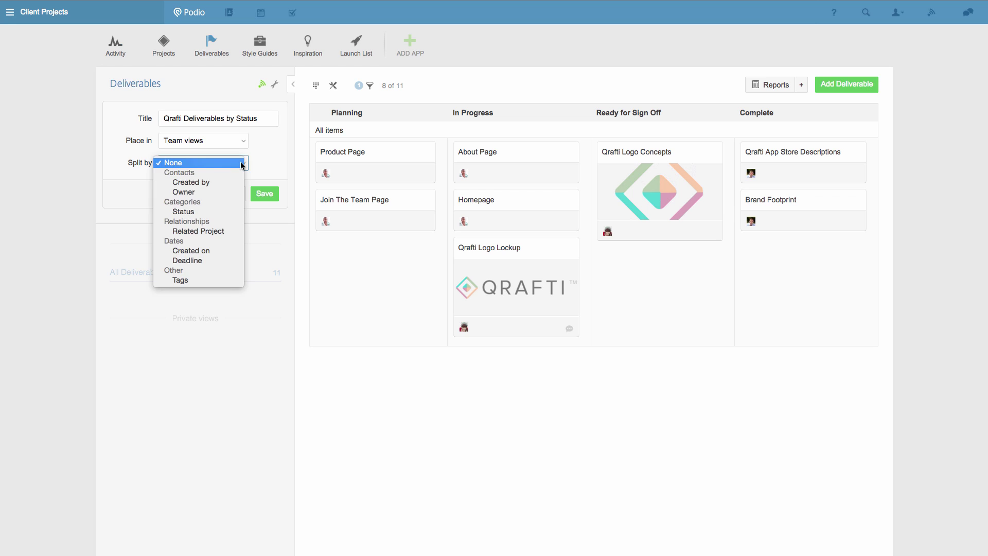
pyautogui.click(223, 192)
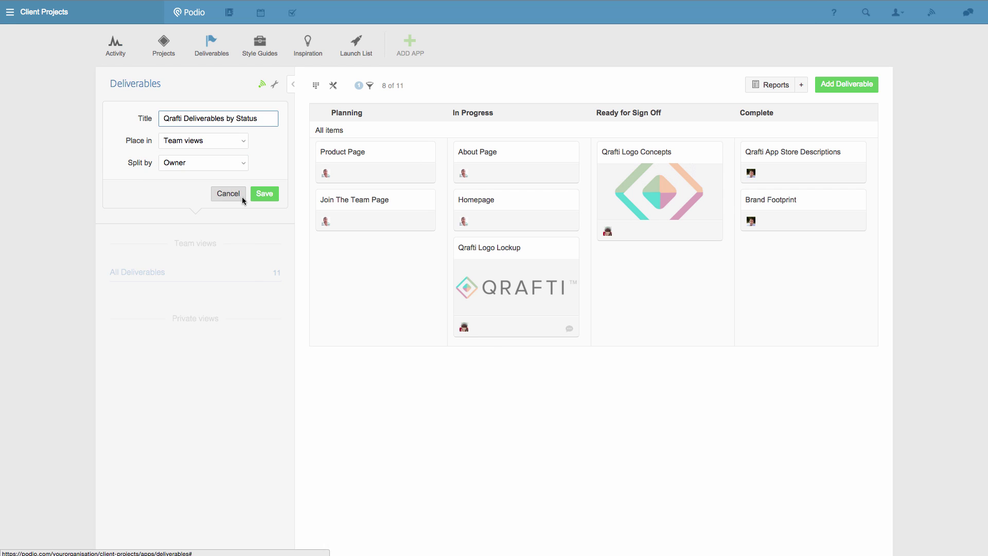
pyautogui.click(264, 198)
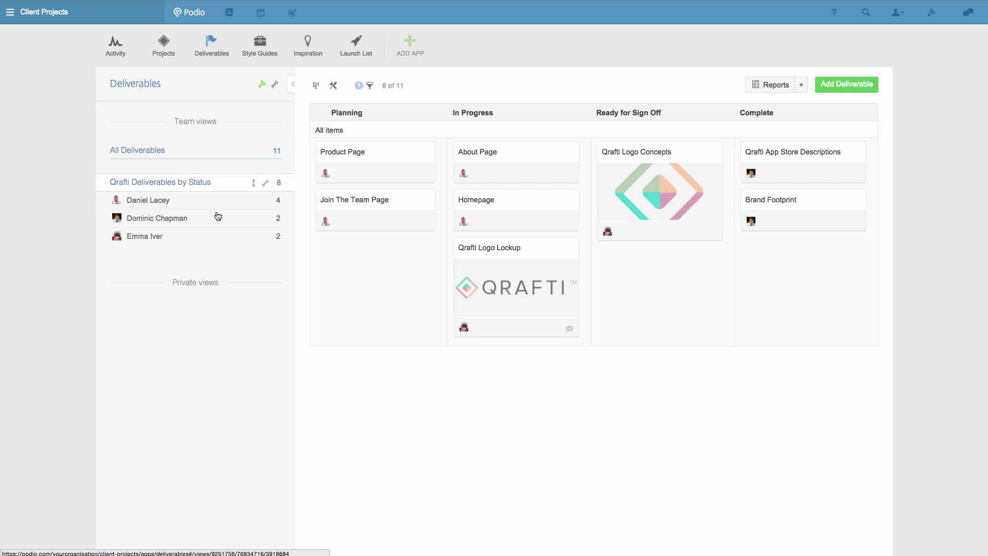
# Check the first owner's 4 deliverables in the new view, then return to All Deliverables
pyautogui.click(158, 203)
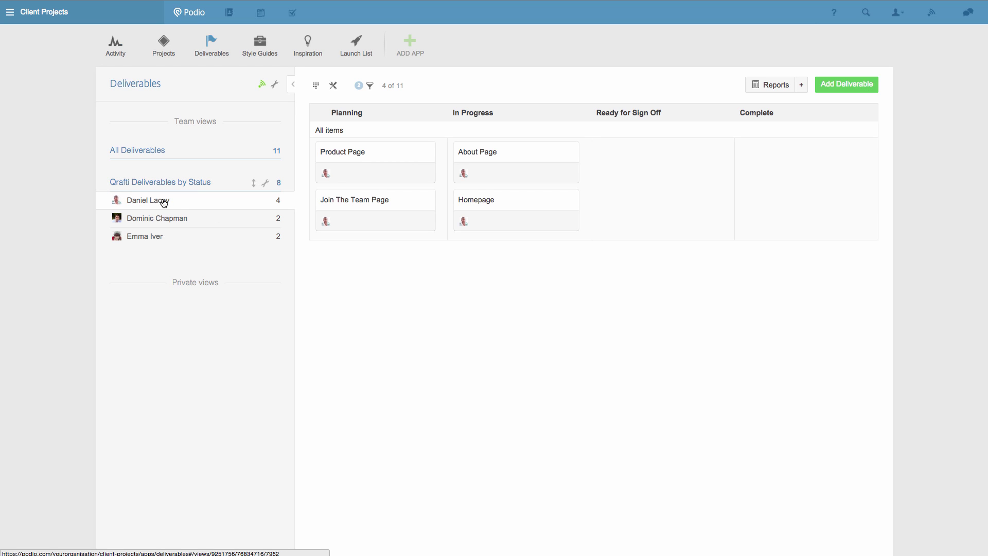
pyautogui.click(267, 185)
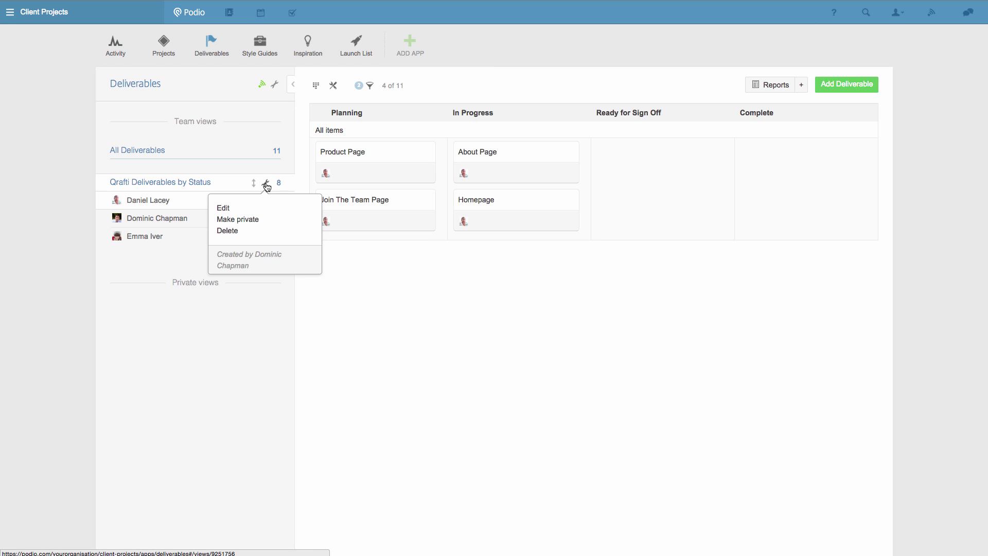
pyautogui.click(365, 272)
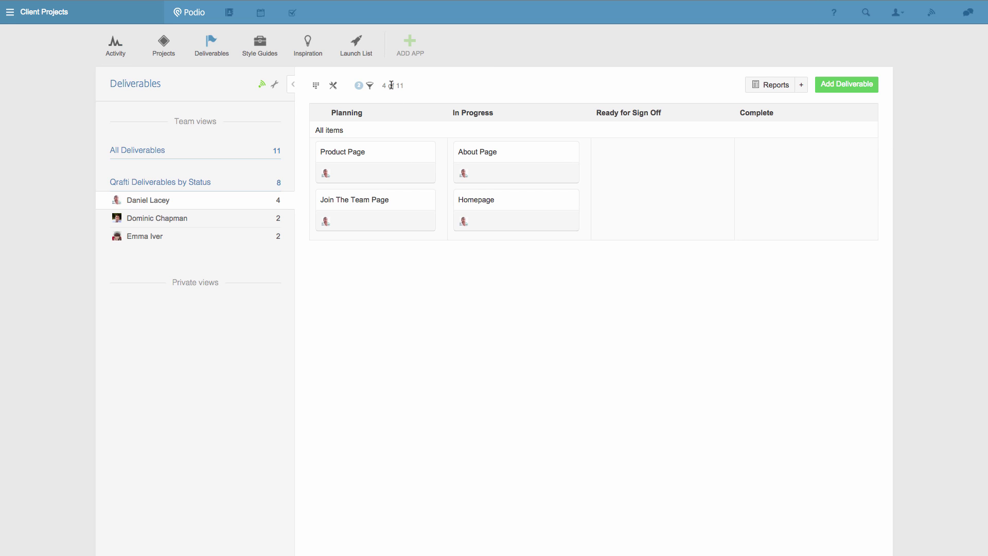
pyautogui.click(159, 152)
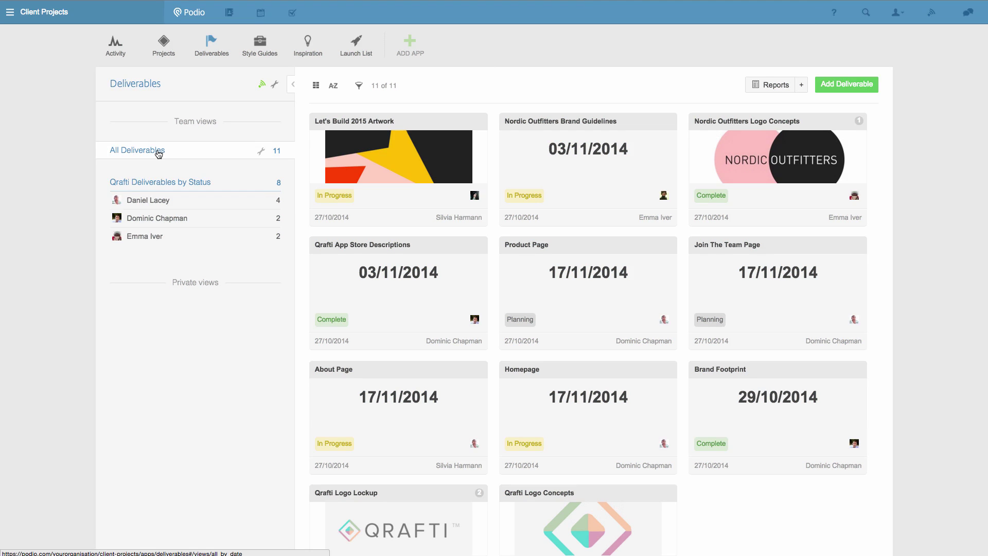
# Filter the badge view to Related Project Qrafti App Launch (8 of 11) and start a new report
pyautogui.click(360, 91)
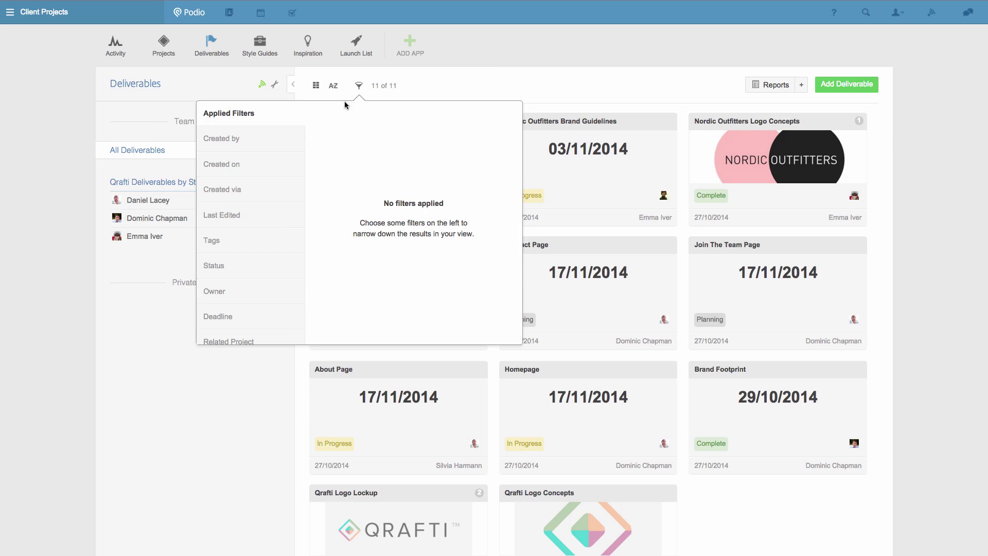
pyautogui.scroll(-1, 256, 258)
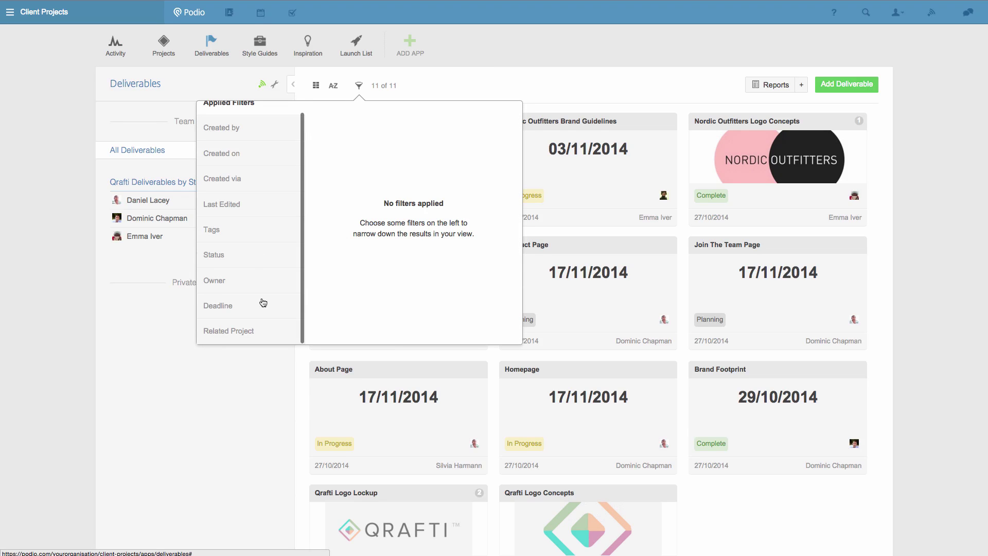
pyautogui.click(269, 334)
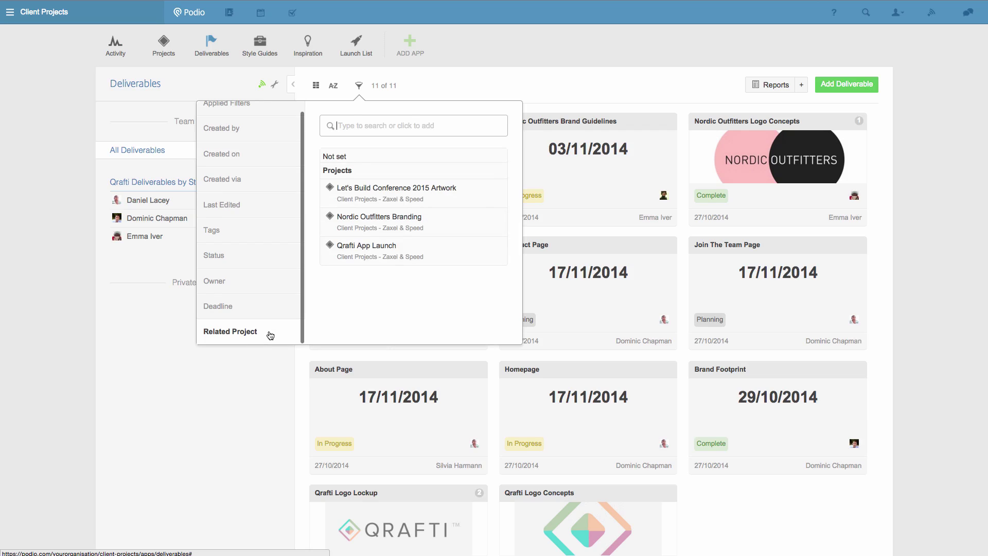
pyautogui.click(432, 254)
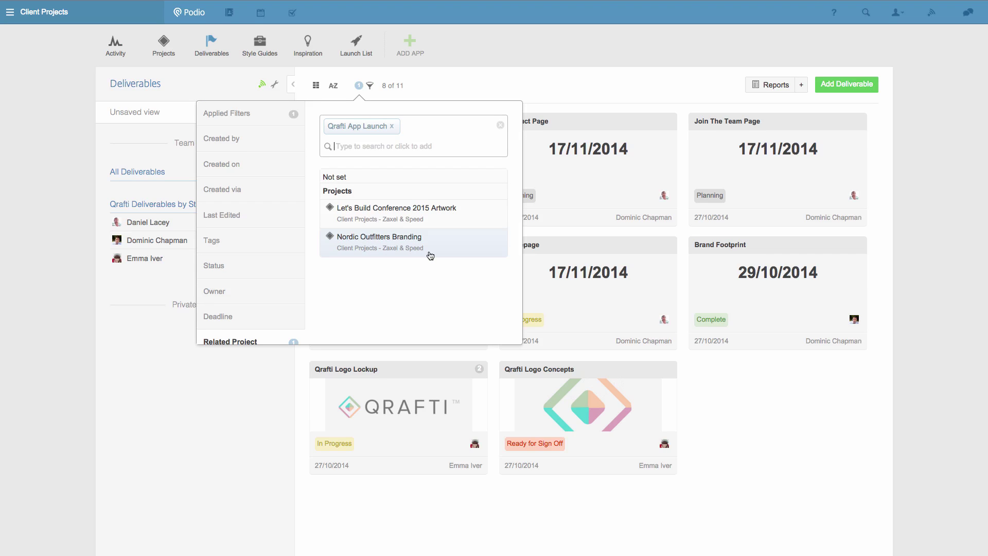
pyautogui.click(549, 85)
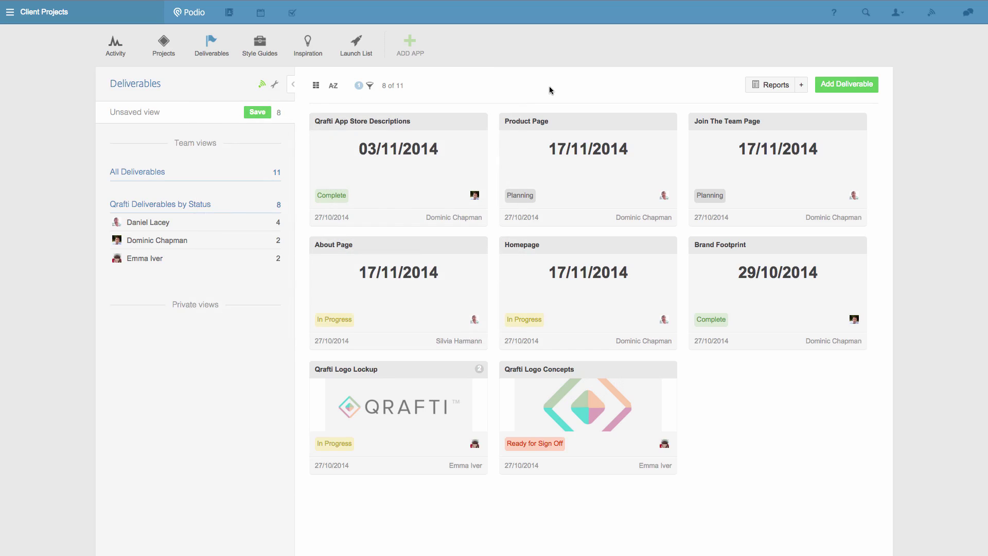
pyautogui.click(802, 88)
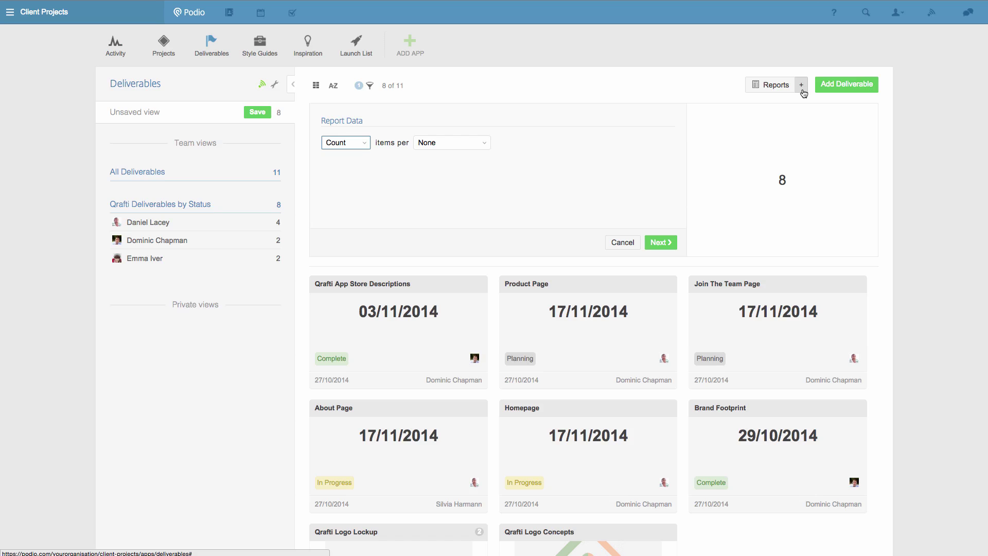
# Make the report calculate Time Spent per Owner, totalling 45 split 4, 21 and 20
pyautogui.click(365, 149)
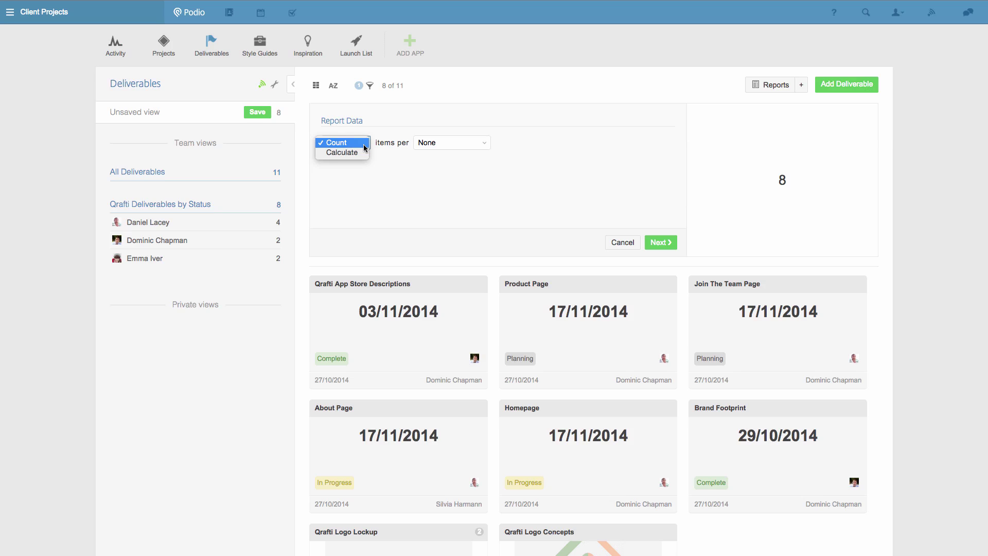
pyautogui.click(360, 153)
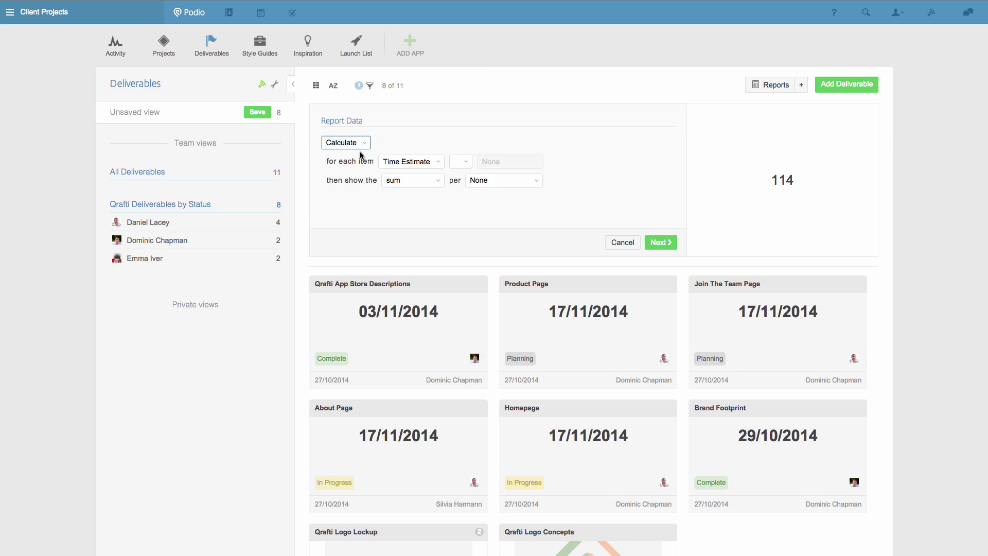
pyautogui.click(434, 163)
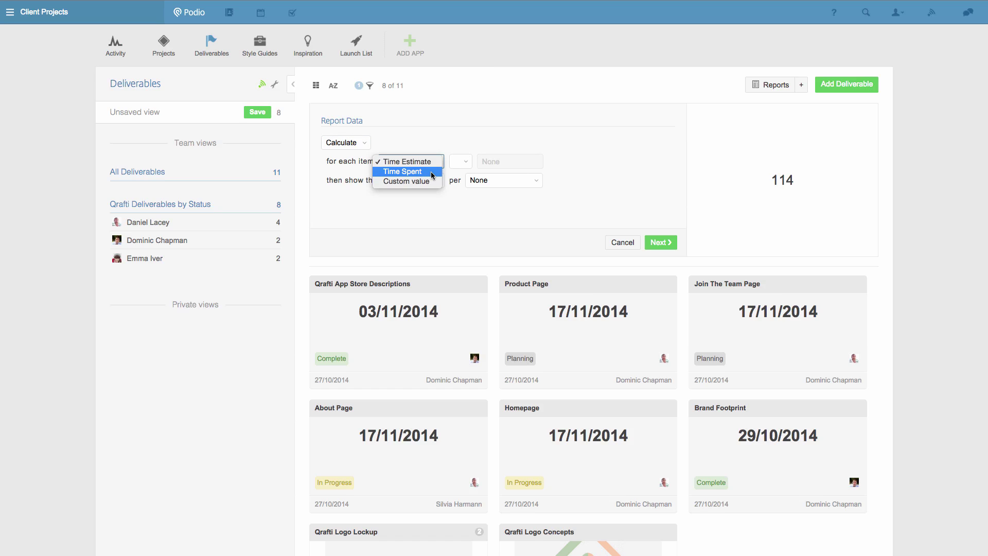
pyautogui.click(432, 173)
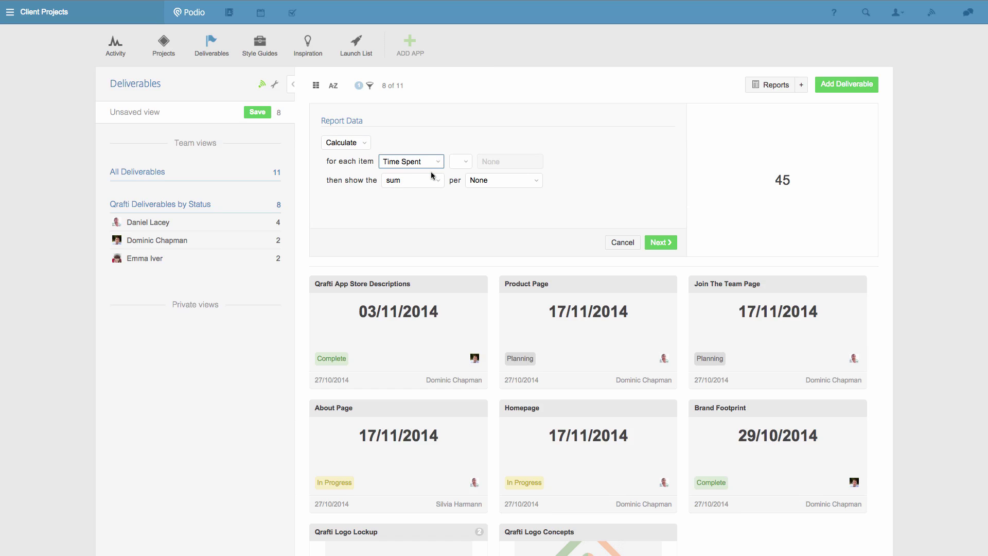
pyautogui.click(528, 184)
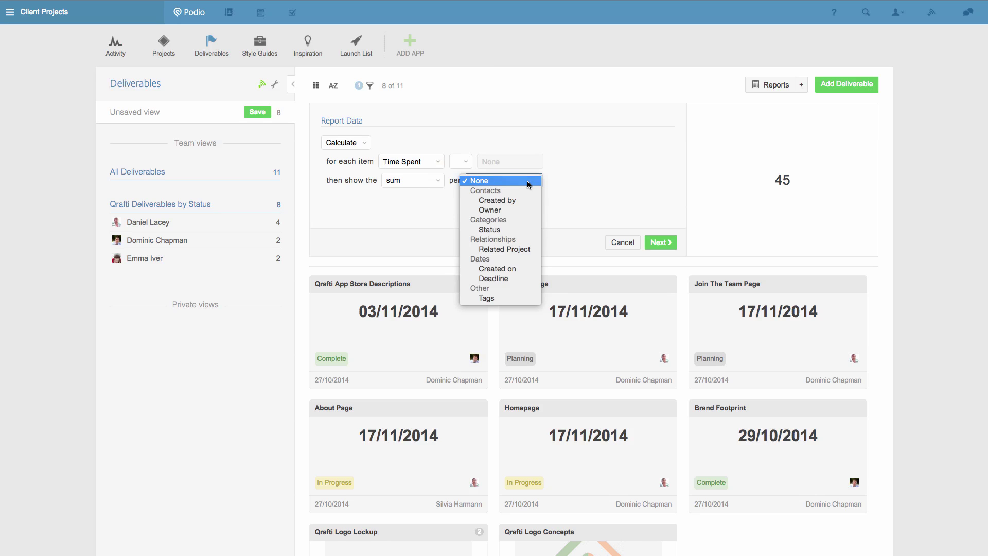
pyautogui.click(520, 211)
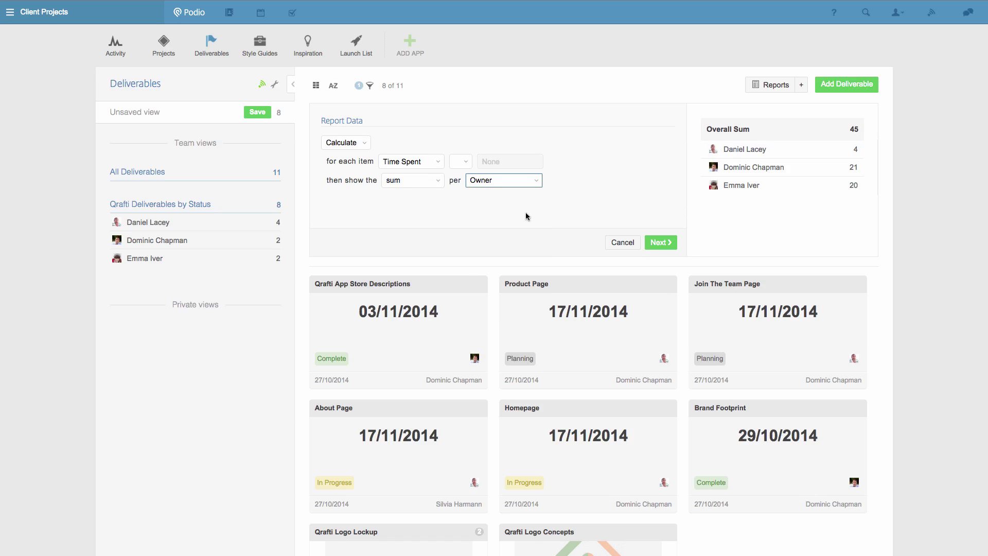
# Title the report 'Qrafti Time Spend by Owner' with unit 'hours', saved to App reports
pyautogui.click(660, 242)
pyautogui.write('Qrafti Time Spend by Owner')
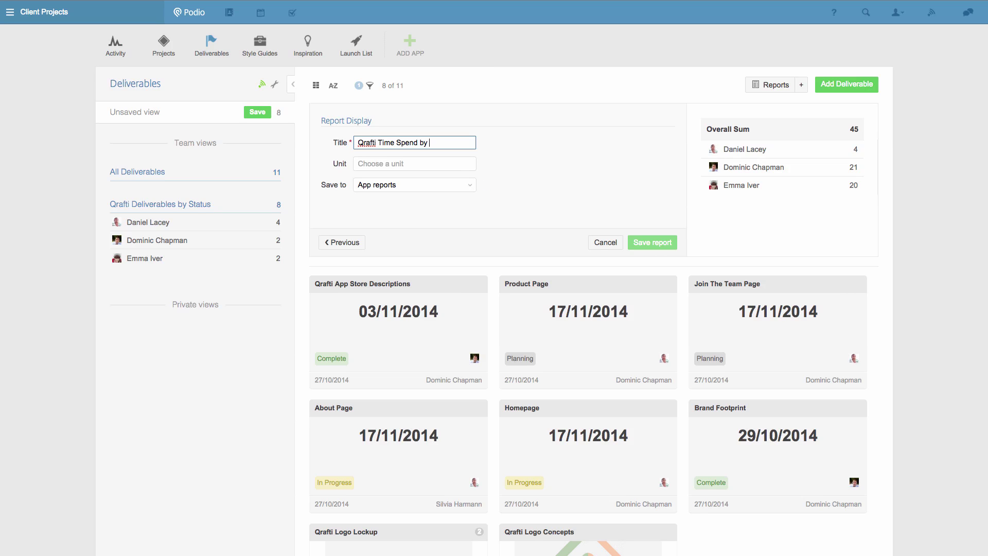
pyautogui.click(452, 164)
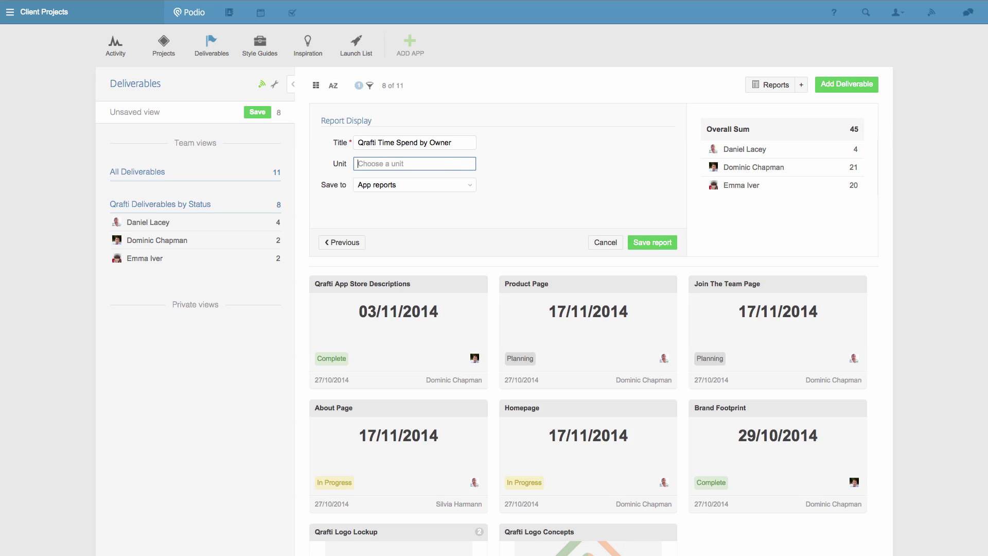
pyautogui.write('hours')
pyautogui.click(462, 187)
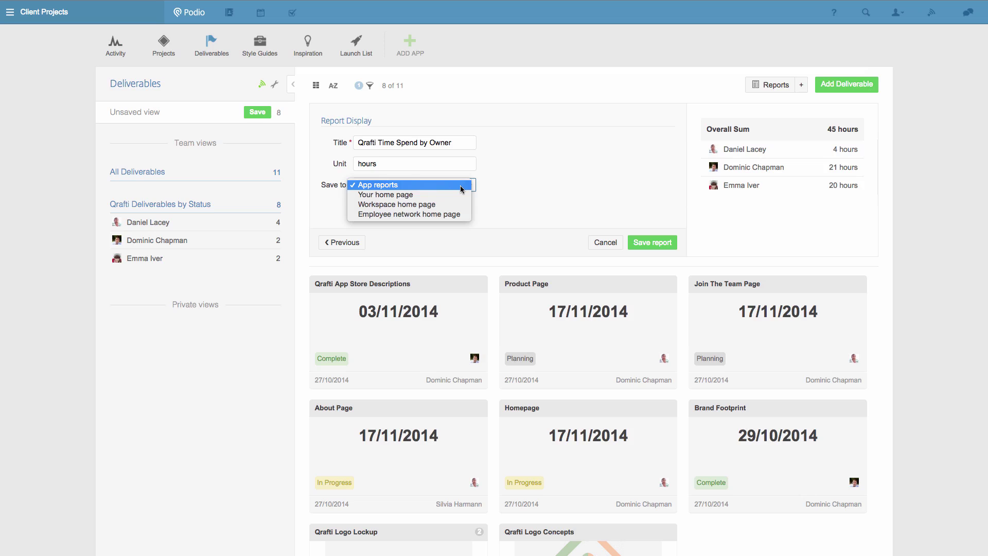
pyautogui.click(529, 191)
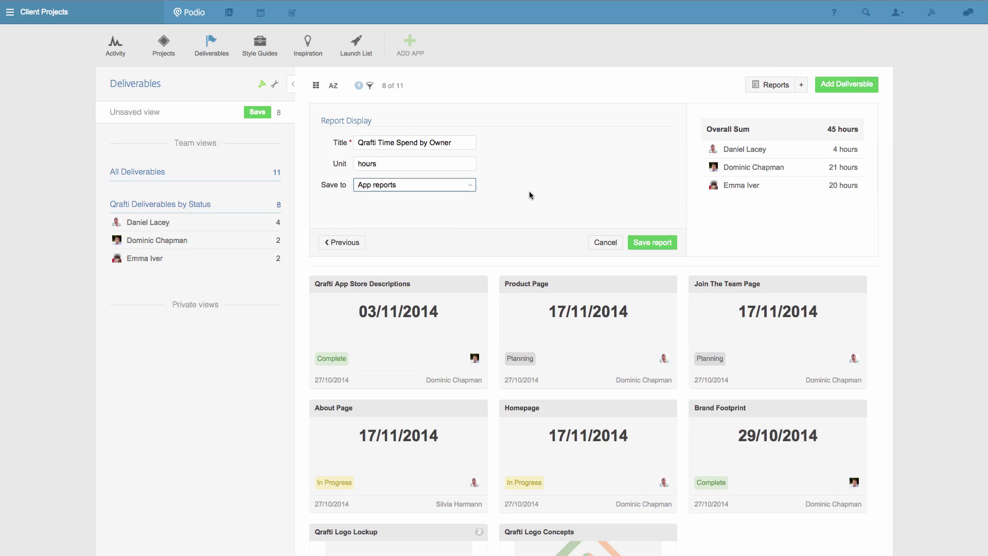
# Save the report and view it as a tile on the Deliverables reports page
pyautogui.click(653, 243)
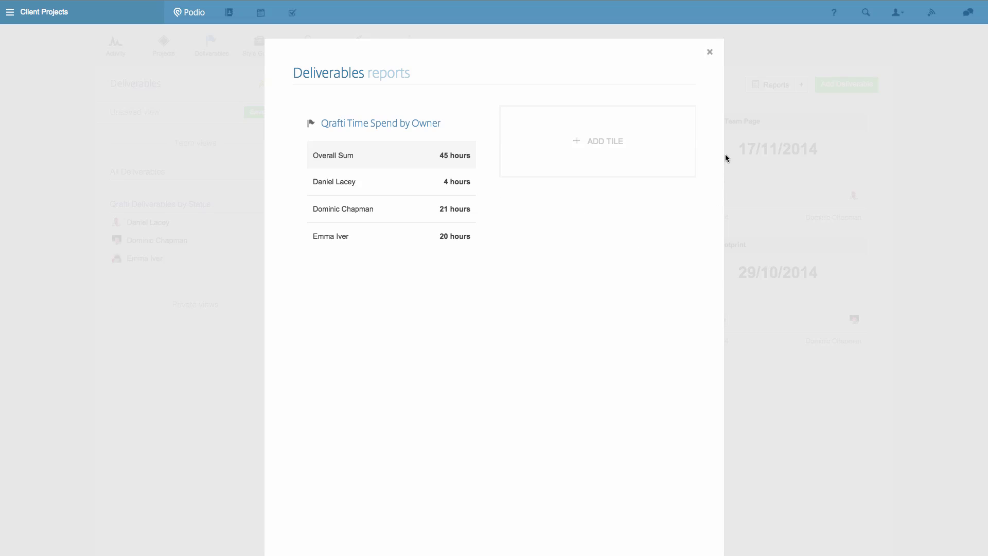
pyautogui.click(710, 53)
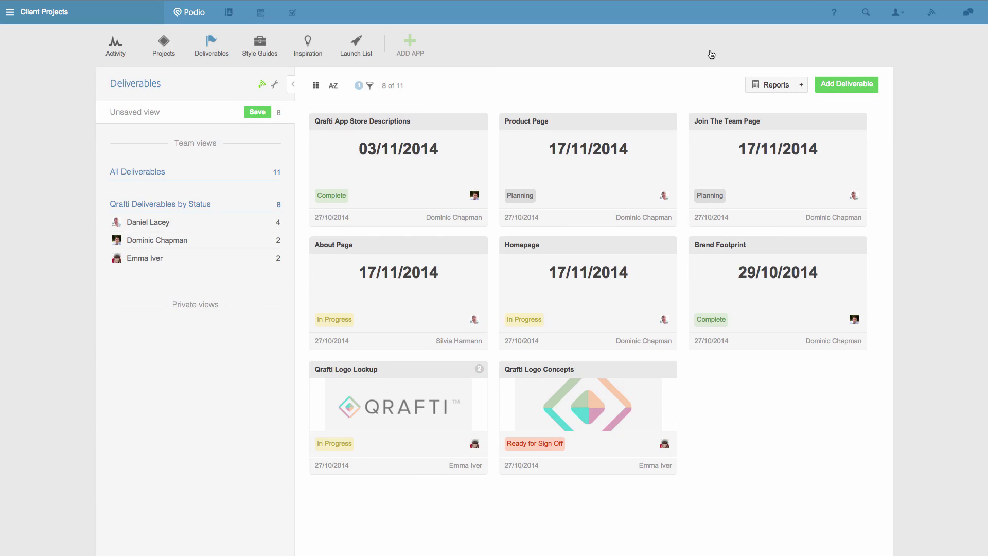
pyautogui.click(763, 86)
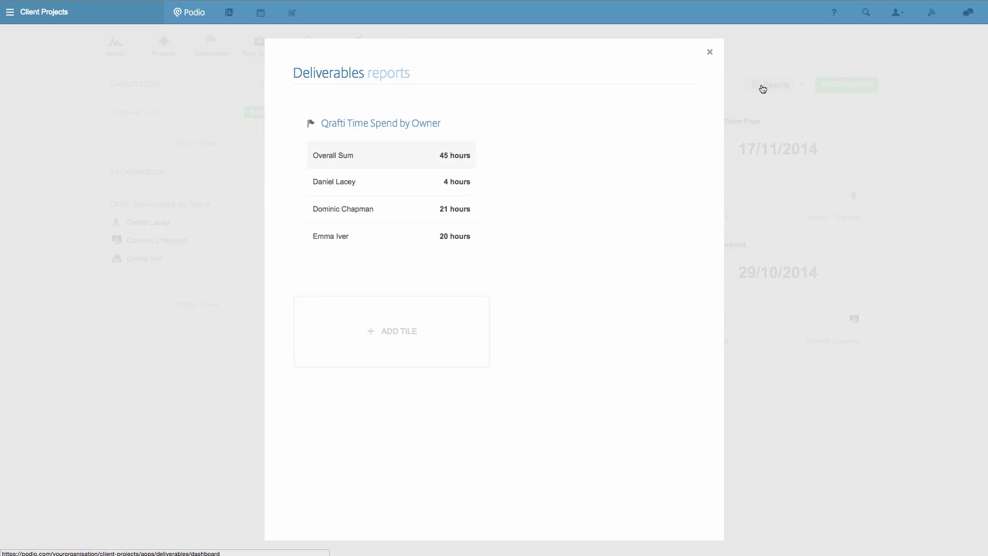